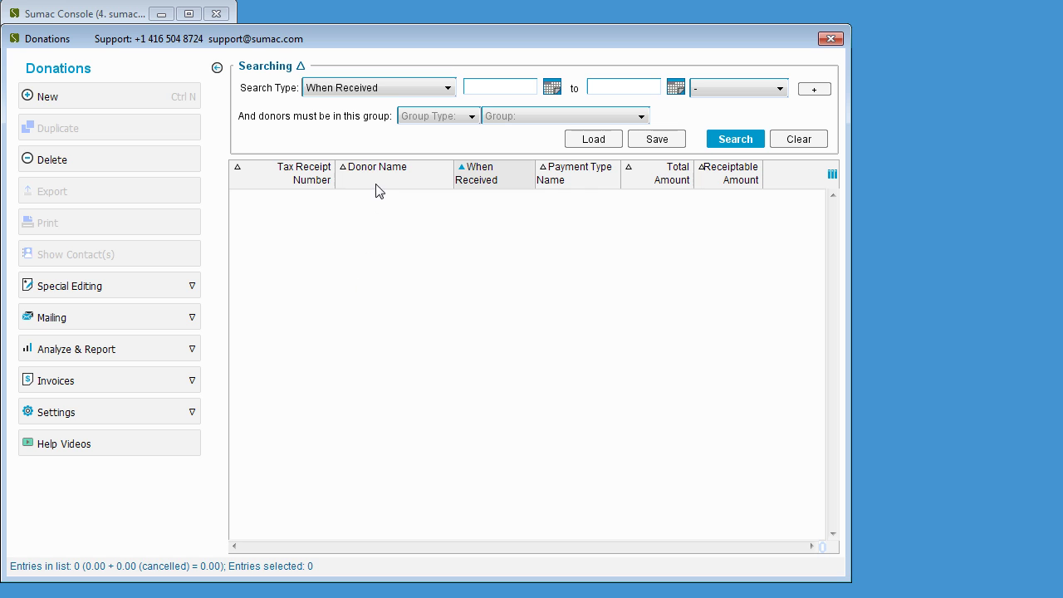
left_click(396, 89)
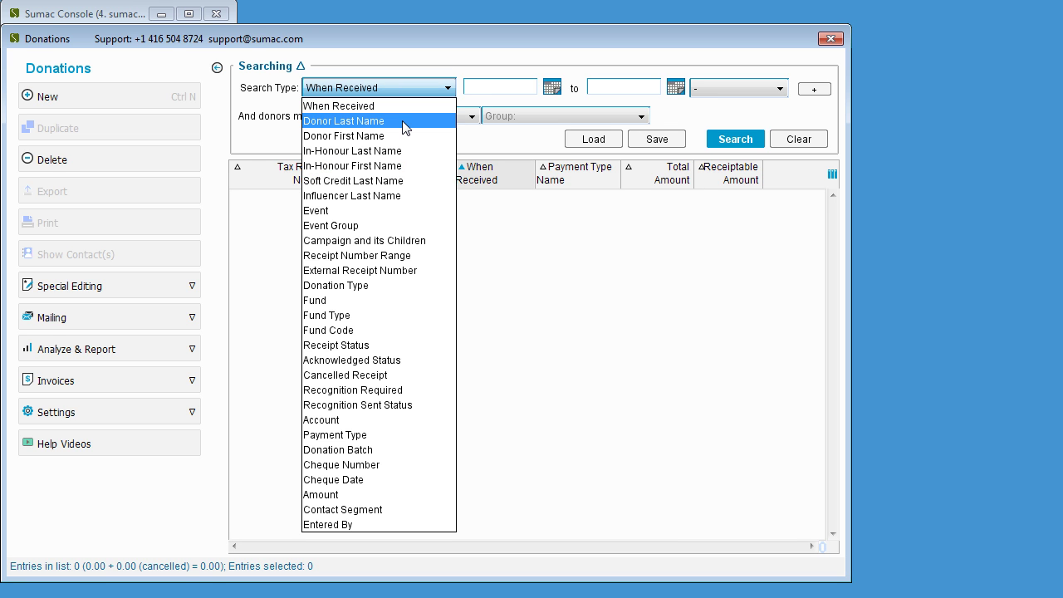
left_click(401, 120)
type("mckay")
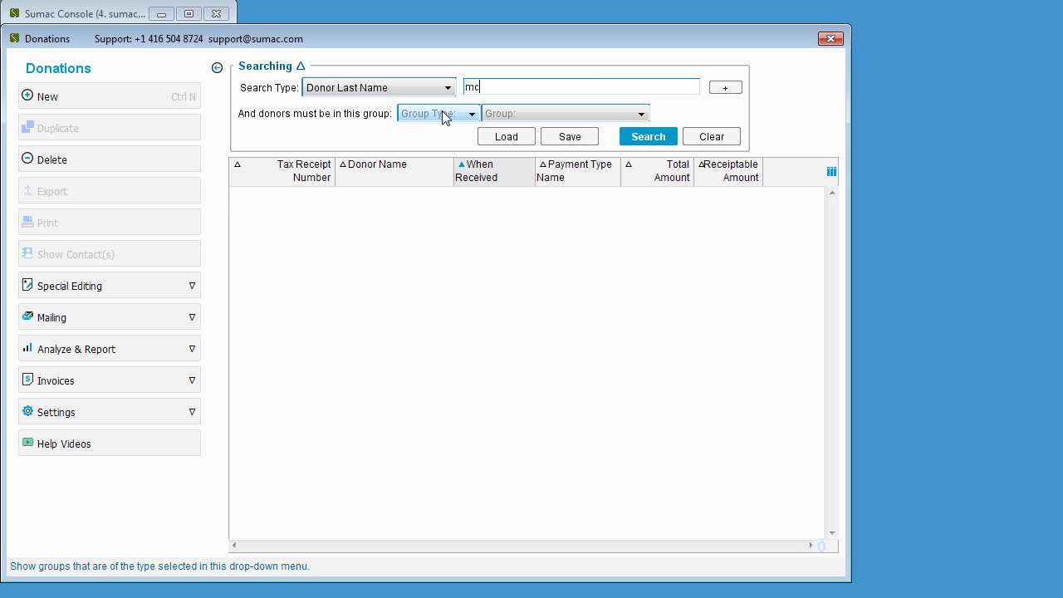
left_click(653, 138)
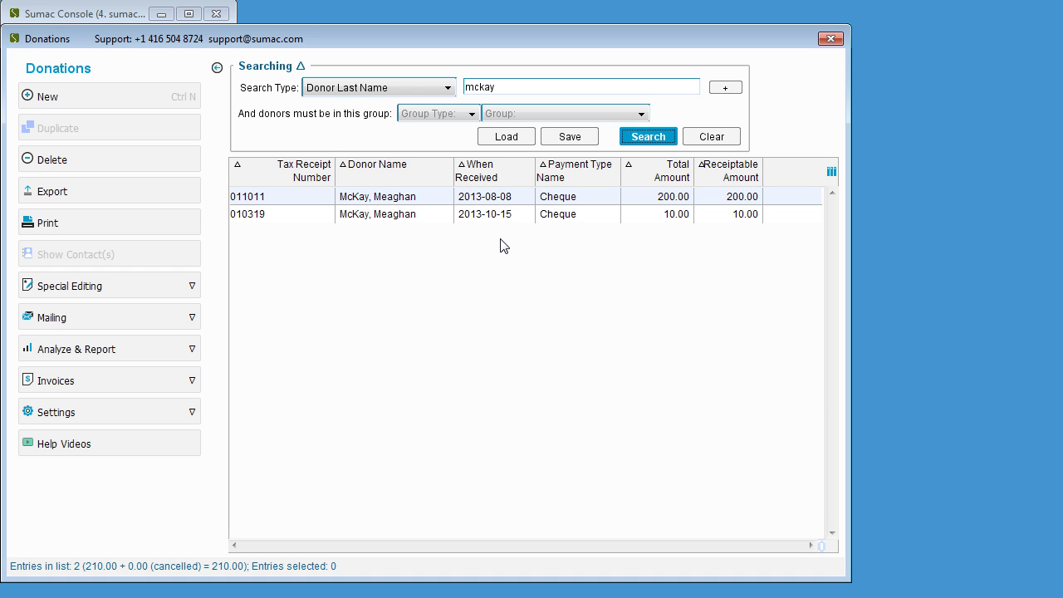
left_click(509, 218)
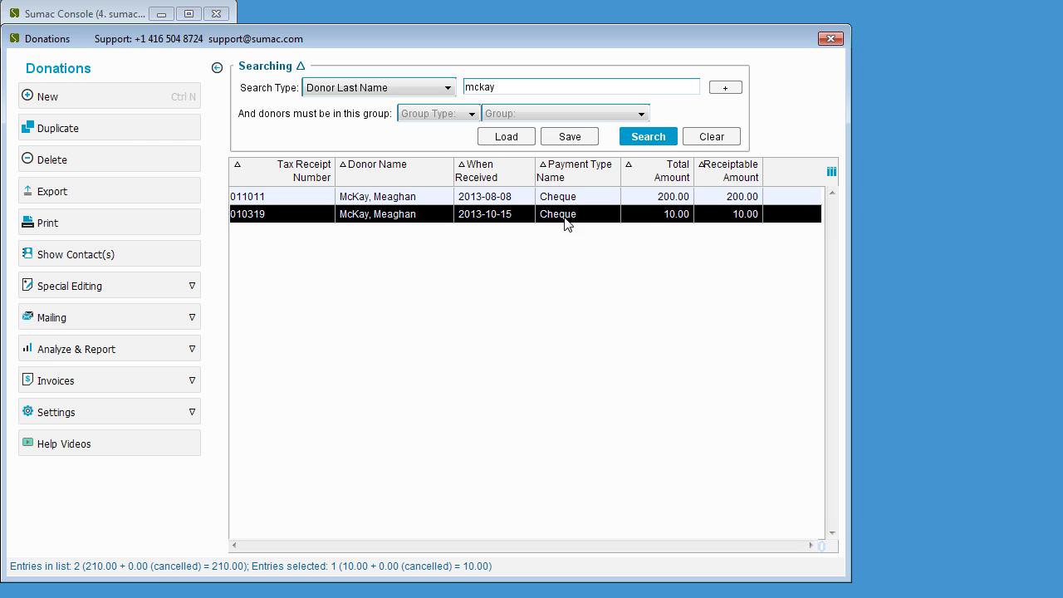
- Duplicate the 010319 donation and set its total and receiptable amounts to 20.00
left_click(185, 130)
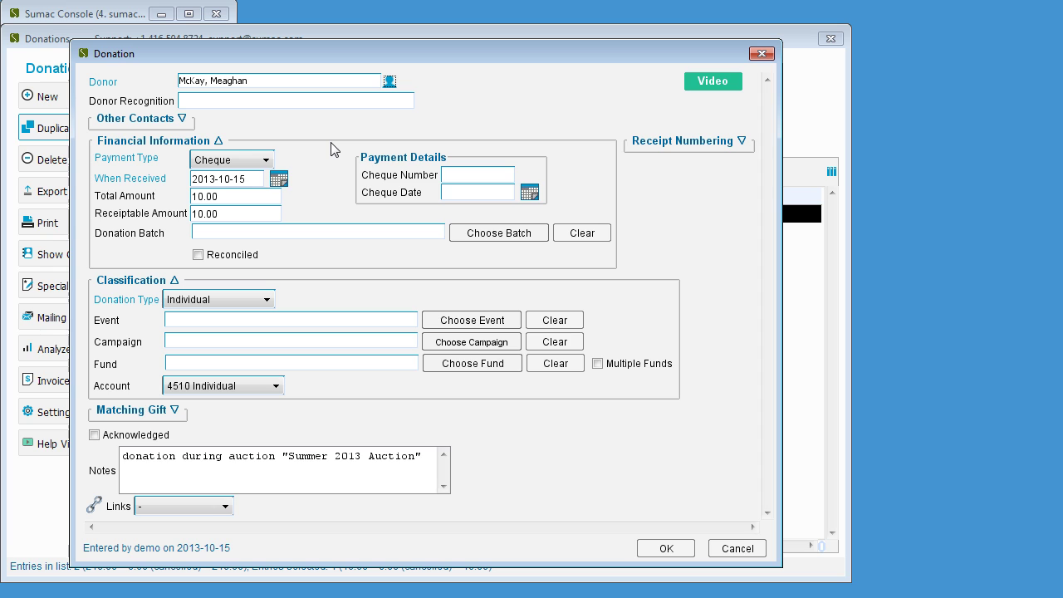
left_click(267, 196)
type("20.00")
left_click(255, 214)
type("20.00")
- Note 'Donation entered/receipt issued to replace invalid receipt number 010319' and save without linking a pledge
left_click(431, 459)
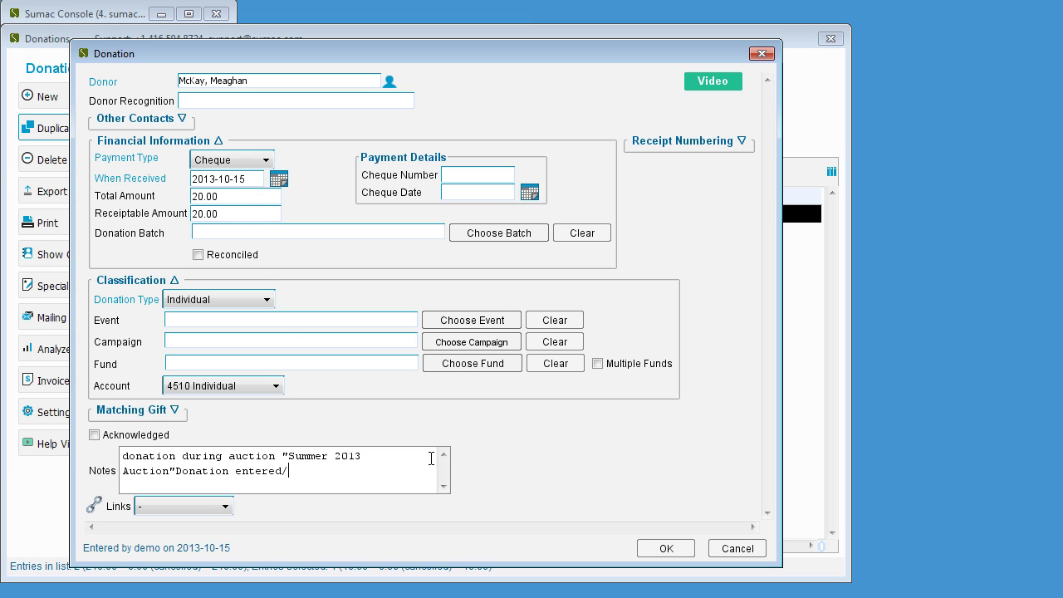
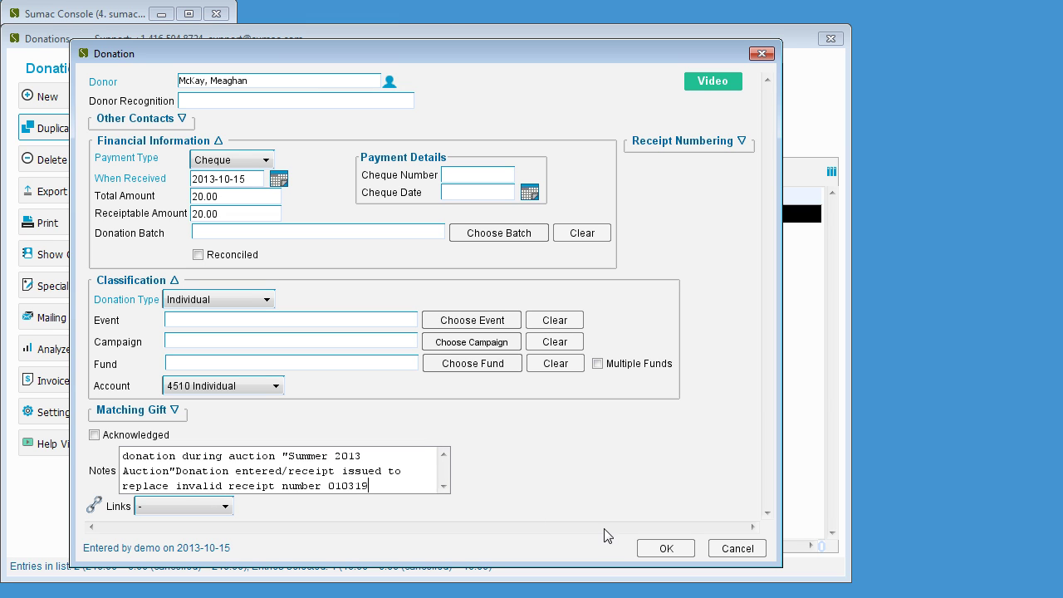
left_click(664, 549)
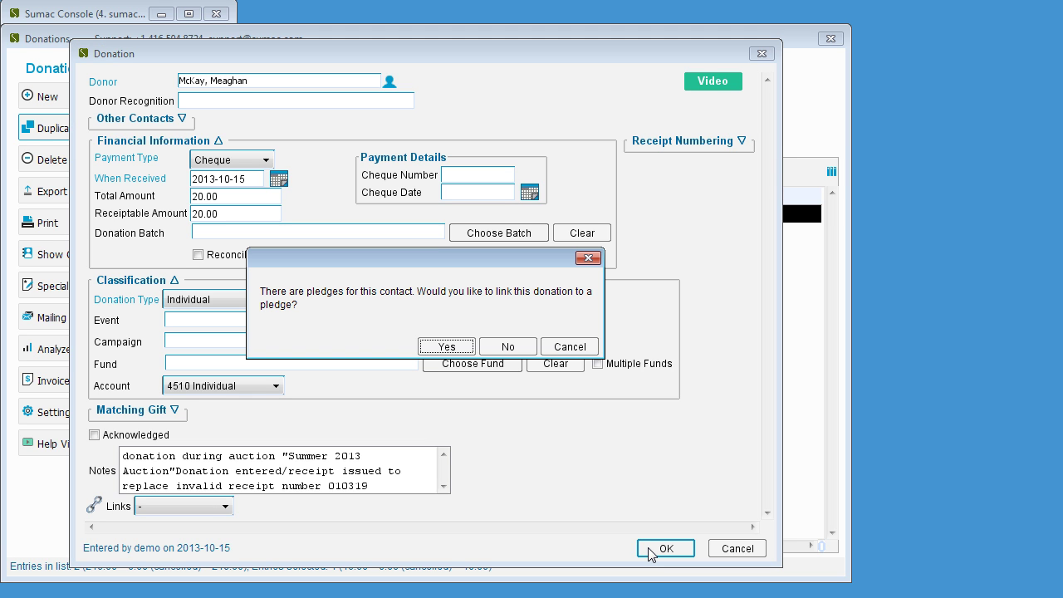
left_click(504, 348)
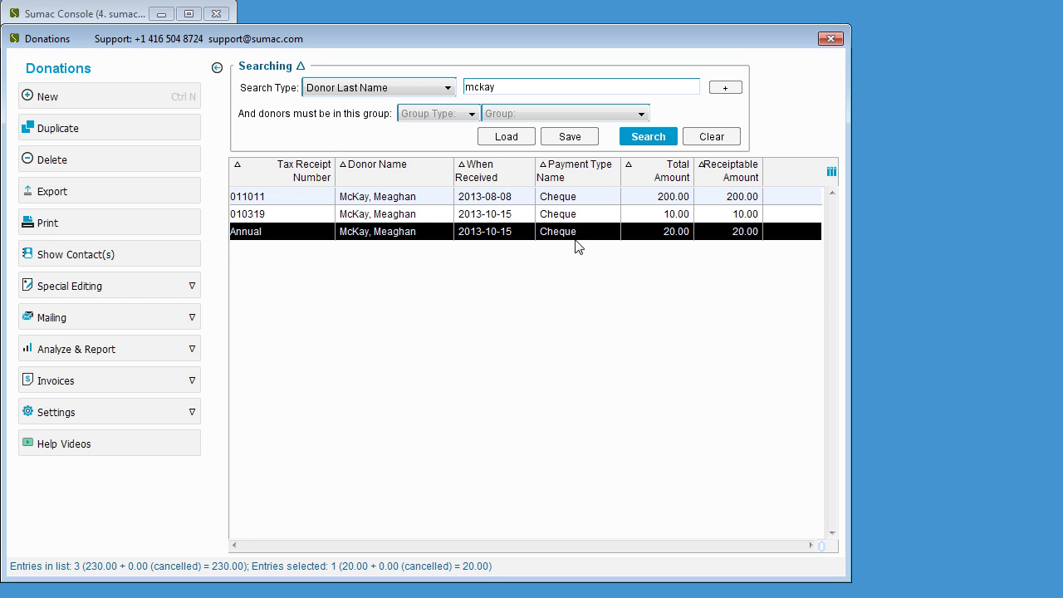
- Make receipts for the selected donation only, including annual receipts, starting at number 11013
left_click(190, 318)
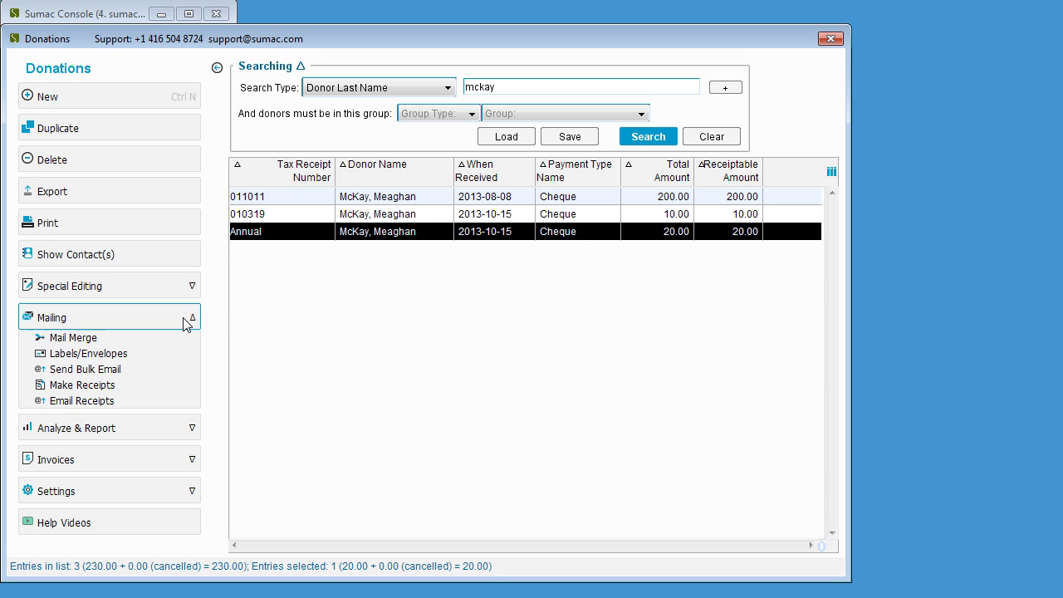
left_click(143, 391)
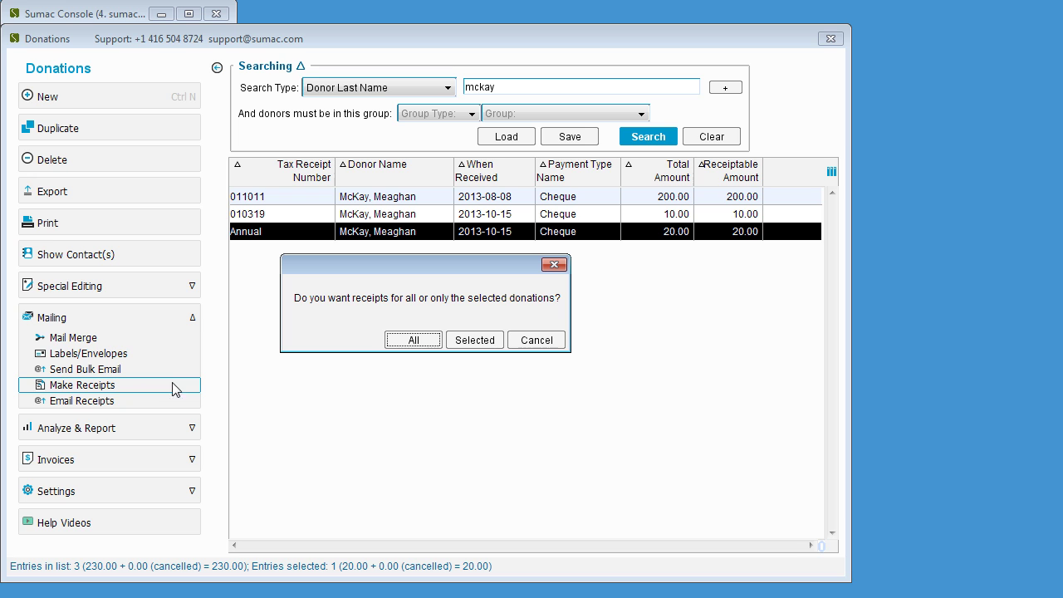
left_click(475, 340)
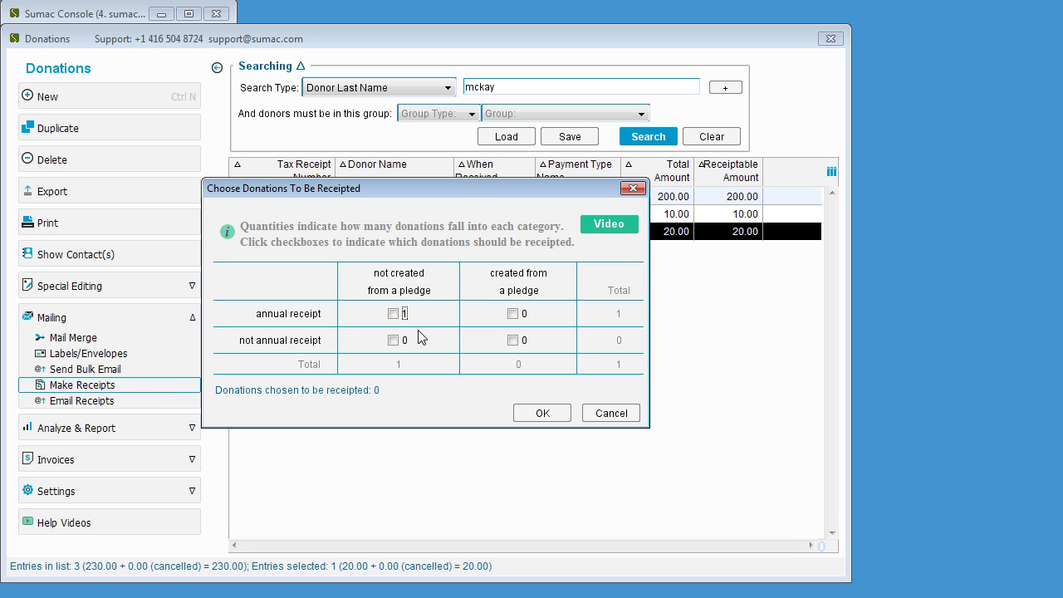
left_click(393, 314)
left_click(541, 413)
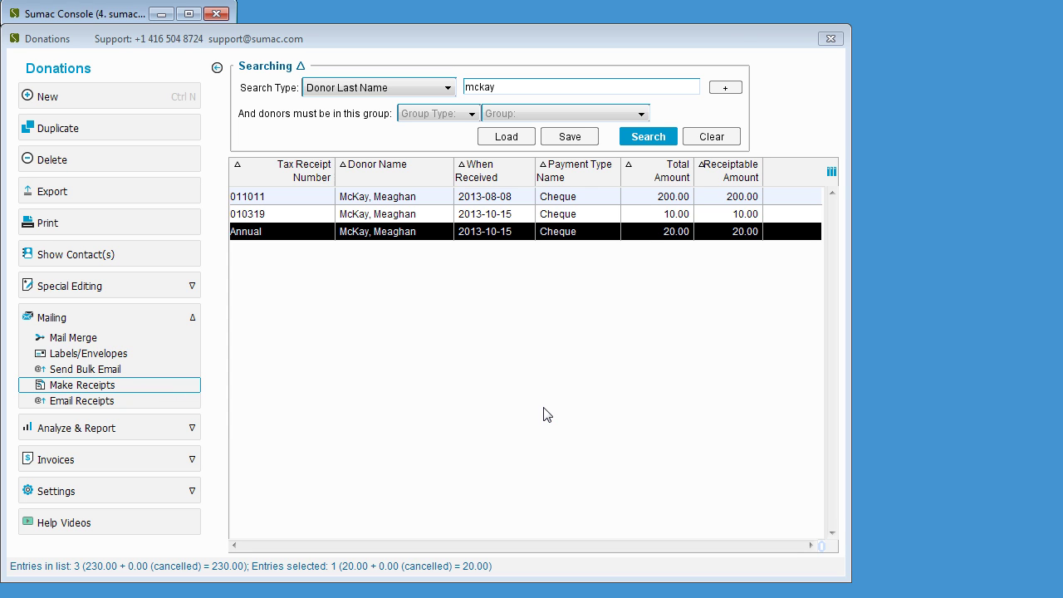
left_click(489, 337)
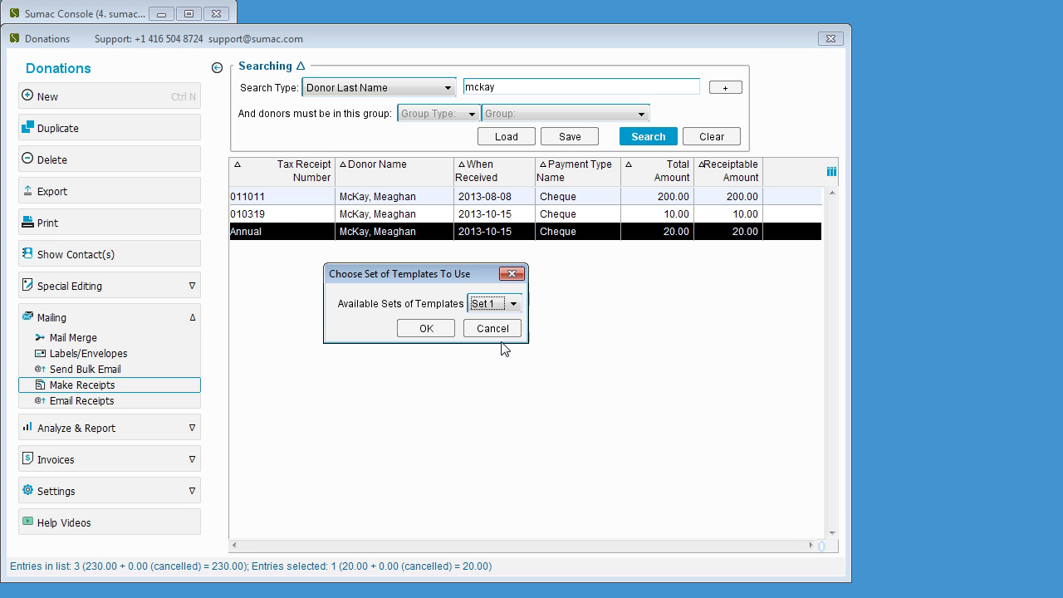
- Merge with the desktop template 'Standard letter and receipt template.docx' and save the receipt to the desktop
left_click(495, 332)
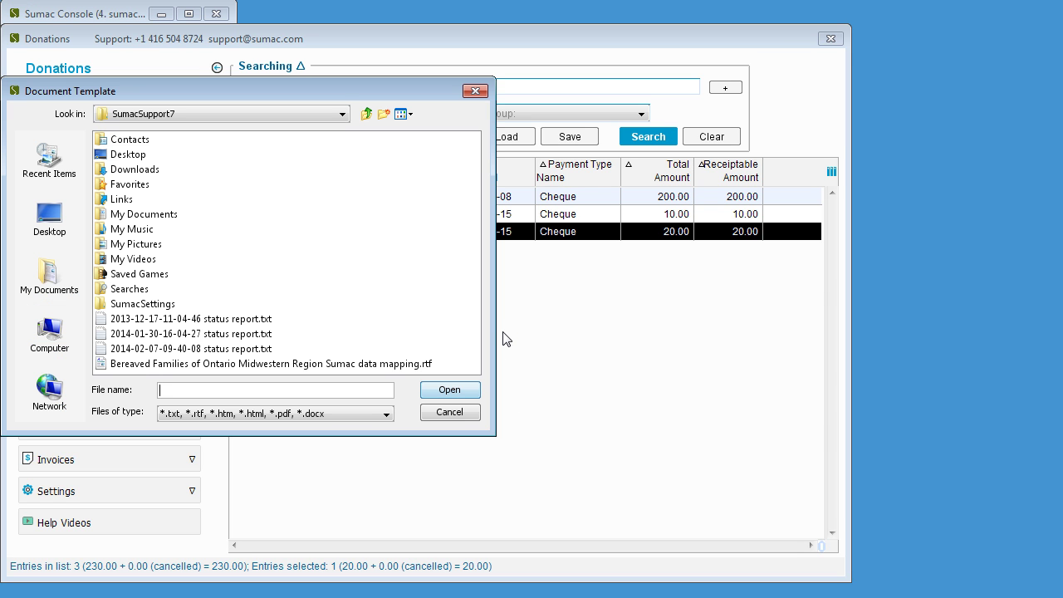
left_click(82, 231)
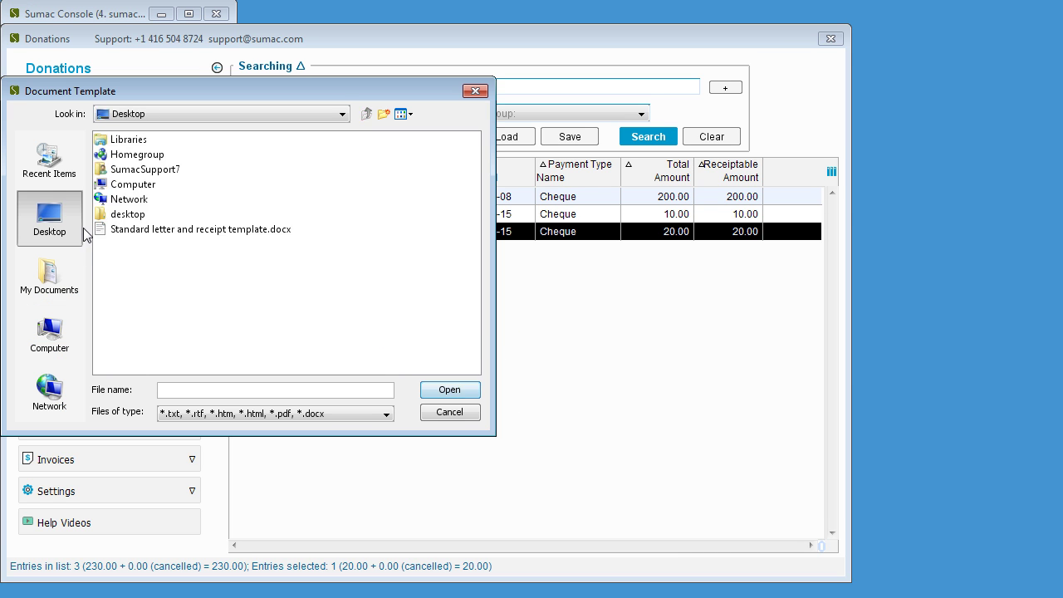
left_click(138, 238)
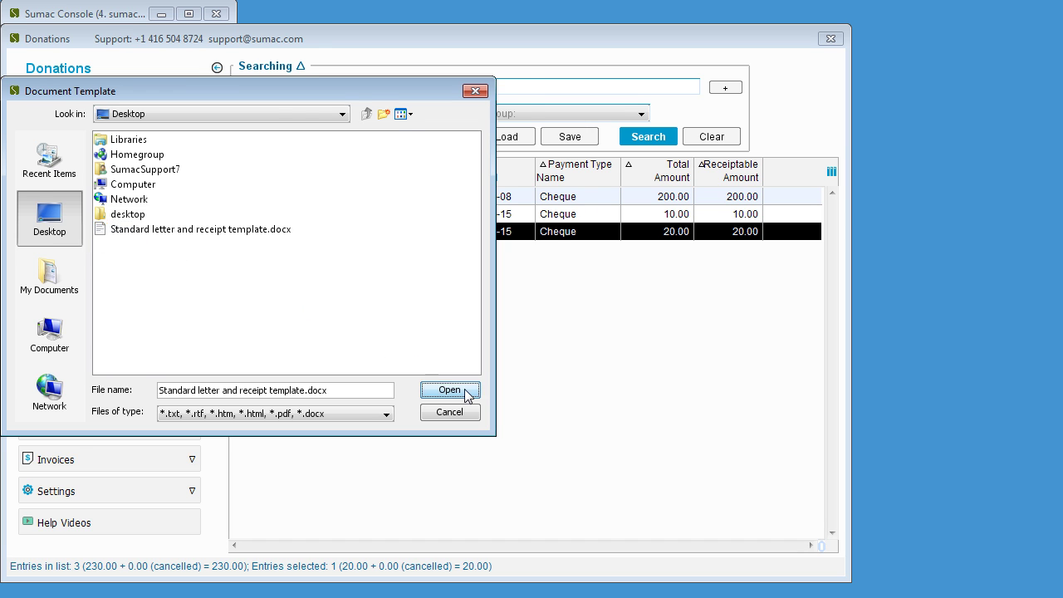
left_click(465, 390)
left_click(477, 277)
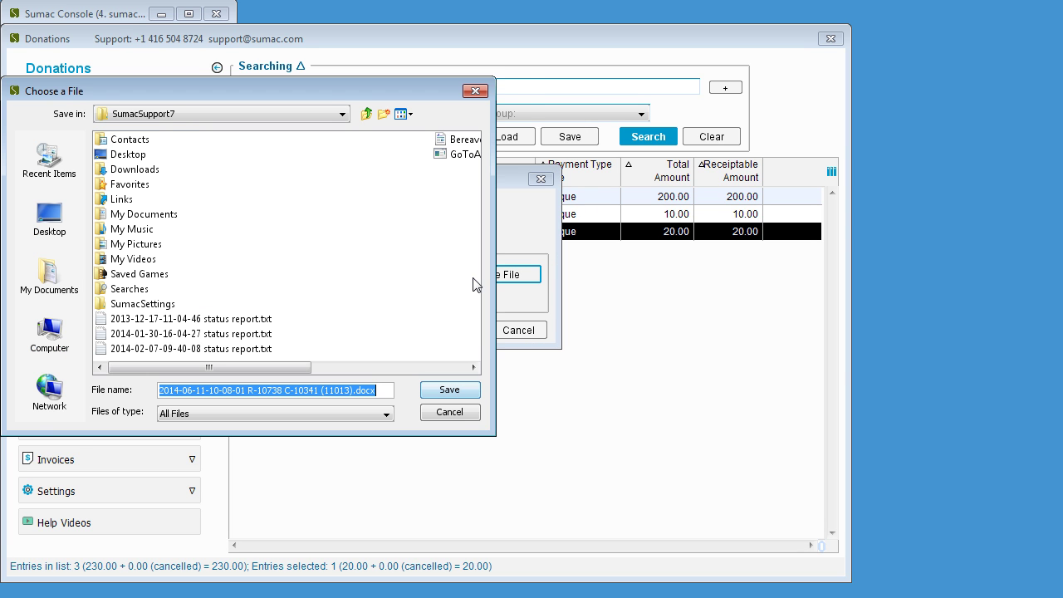
left_click(50, 220)
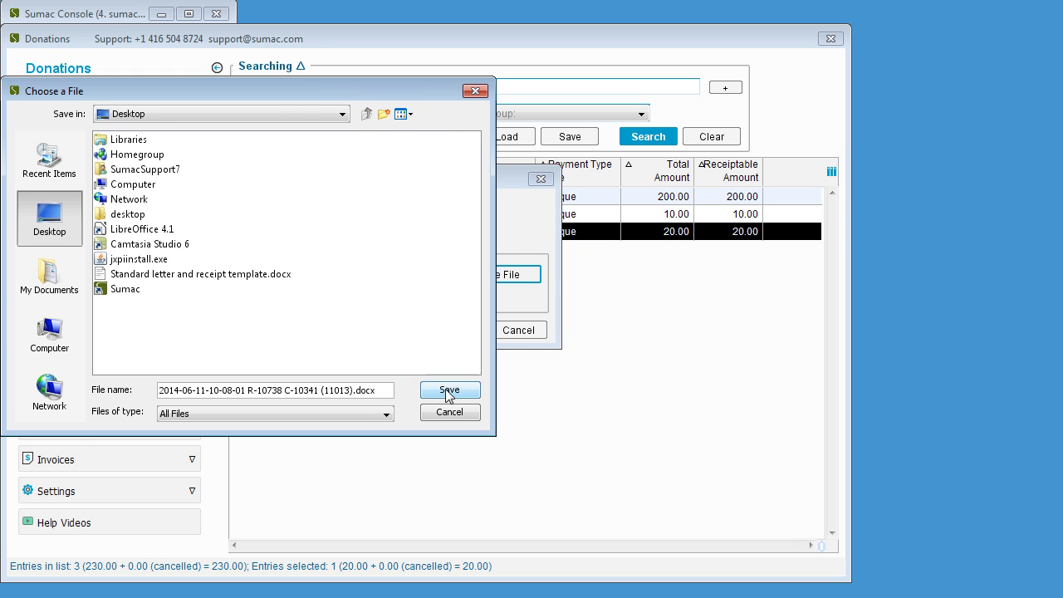
left_click(448, 390)
- Finish receipting without a communication record or marking donations acknowledged
left_click(449, 329)
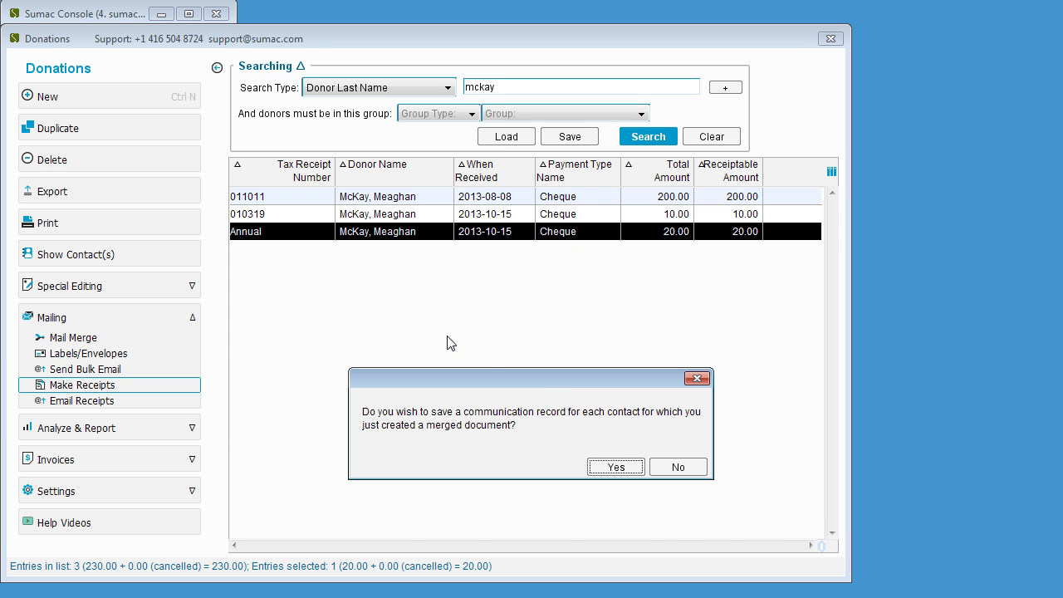
left_click(677, 467)
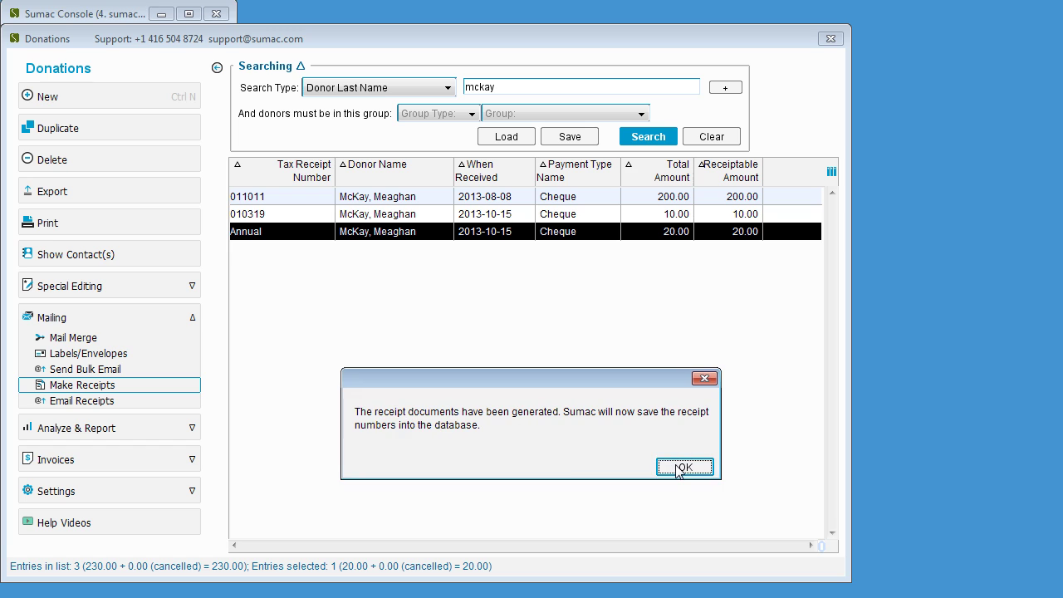
left_click(677, 467)
left_click(677, 468)
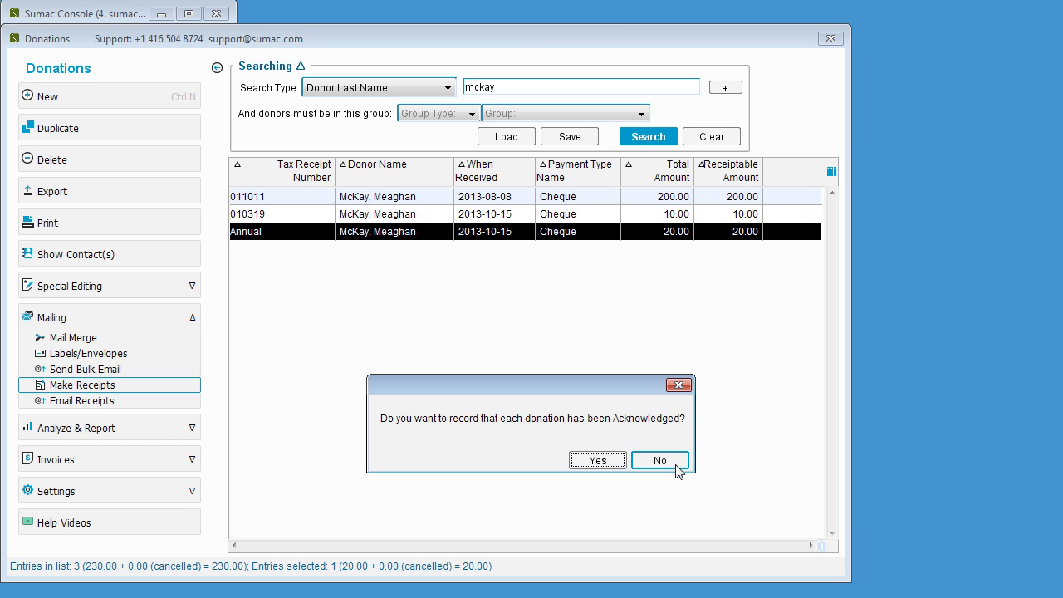
left_click(659, 461)
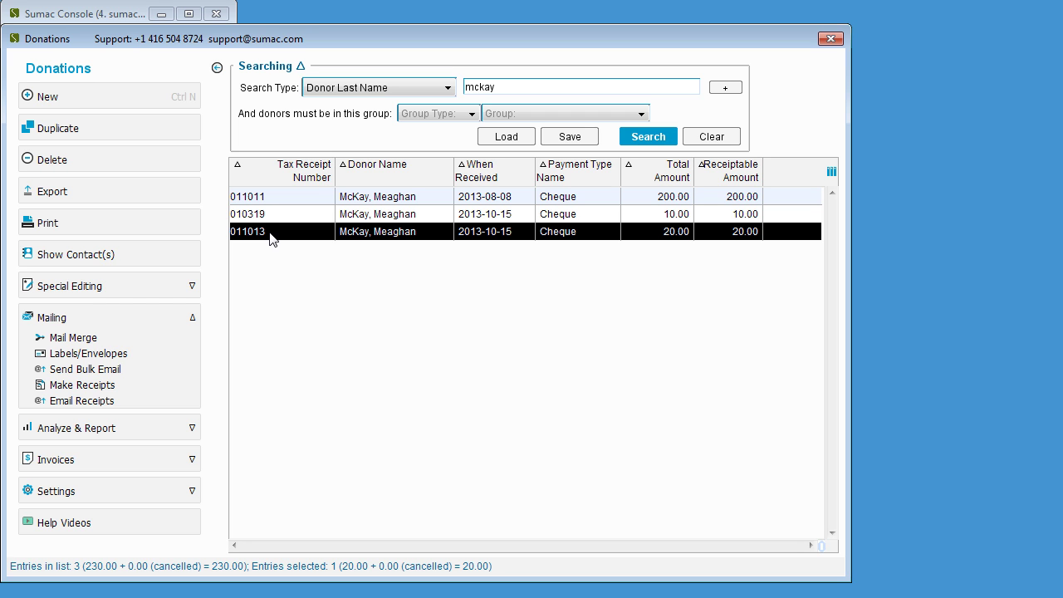
- Mark the 010319 donation's receipt cancelled, clearing its issue date and receiptable amount
left_click(285, 221)
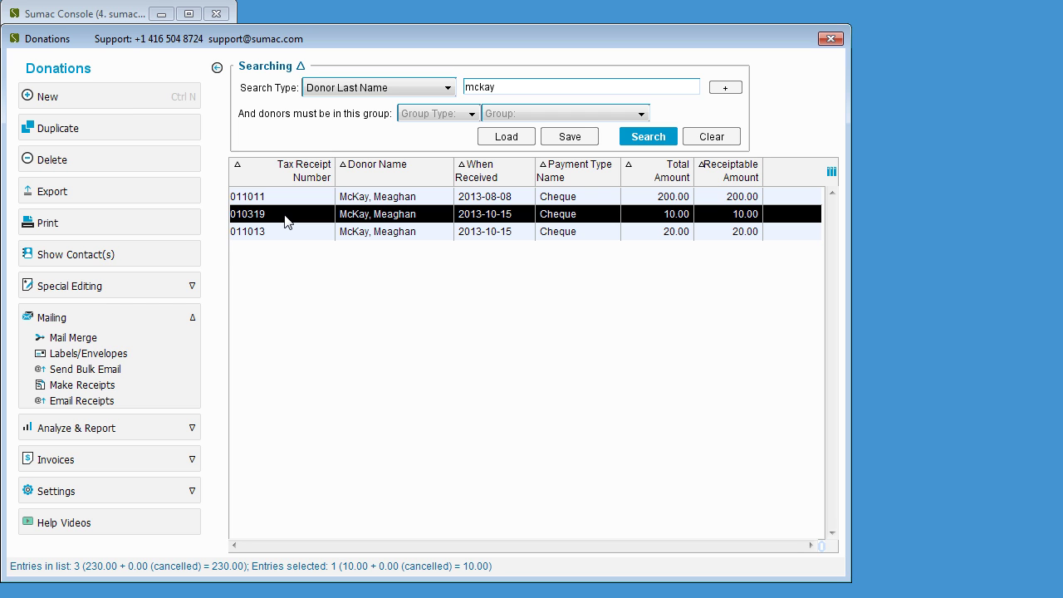
double_click(285, 221)
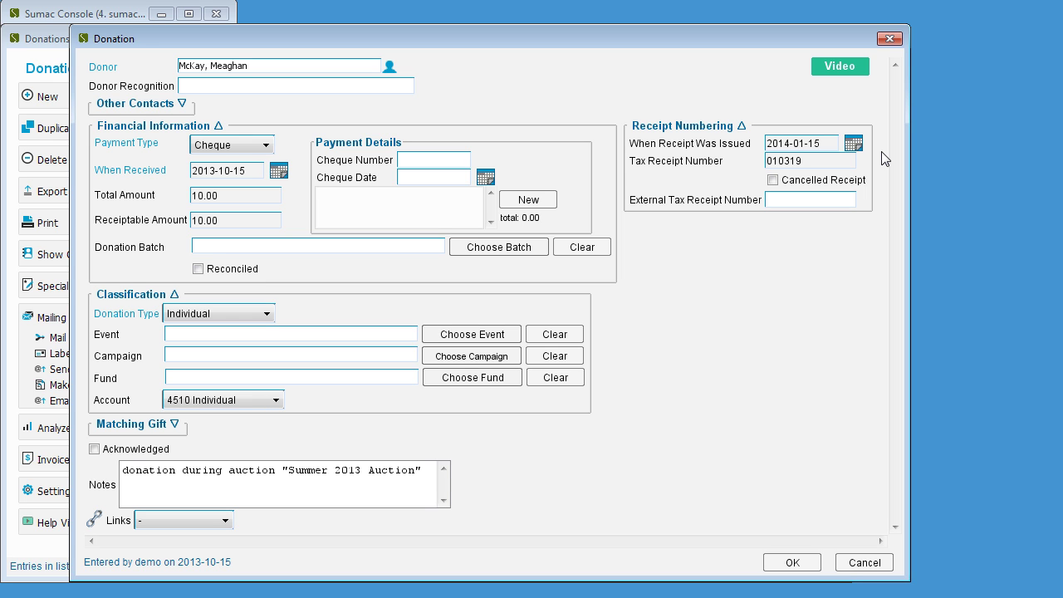
left_click(773, 182)
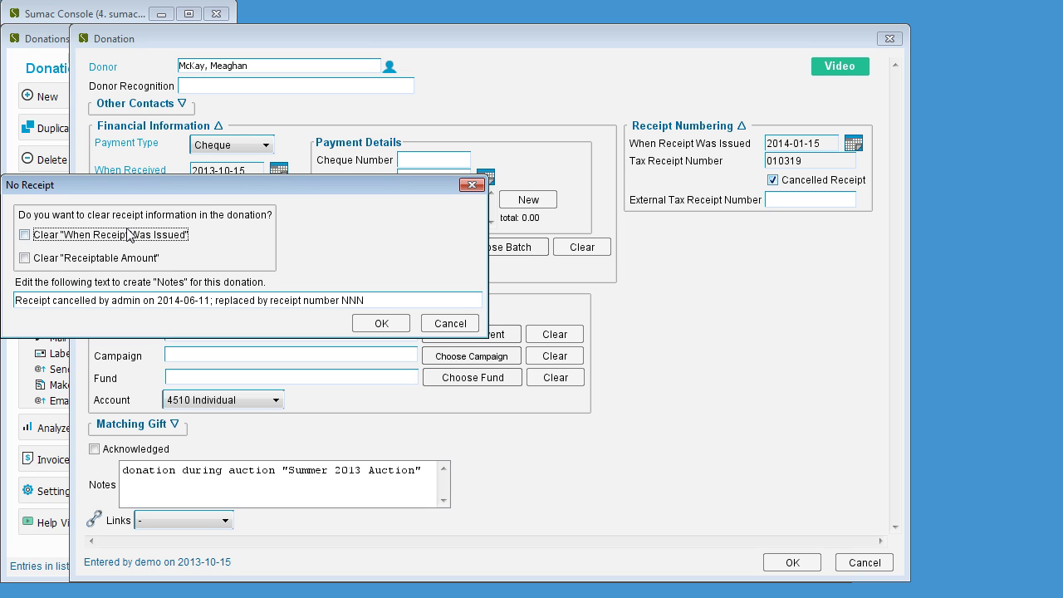
left_click(25, 235)
left_click(25, 258)
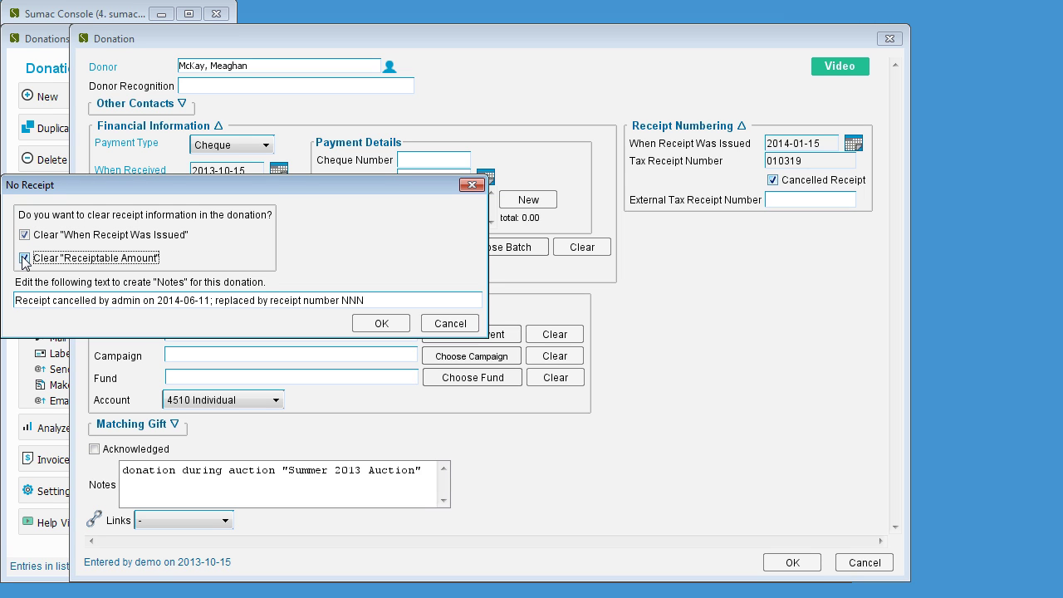
- Replace NNN in the cancellation note with 011013 and save the donation
left_click(379, 300)
left_click(379, 300)
key("BackSpace")
key("BackSpace")
key("BackSpace")
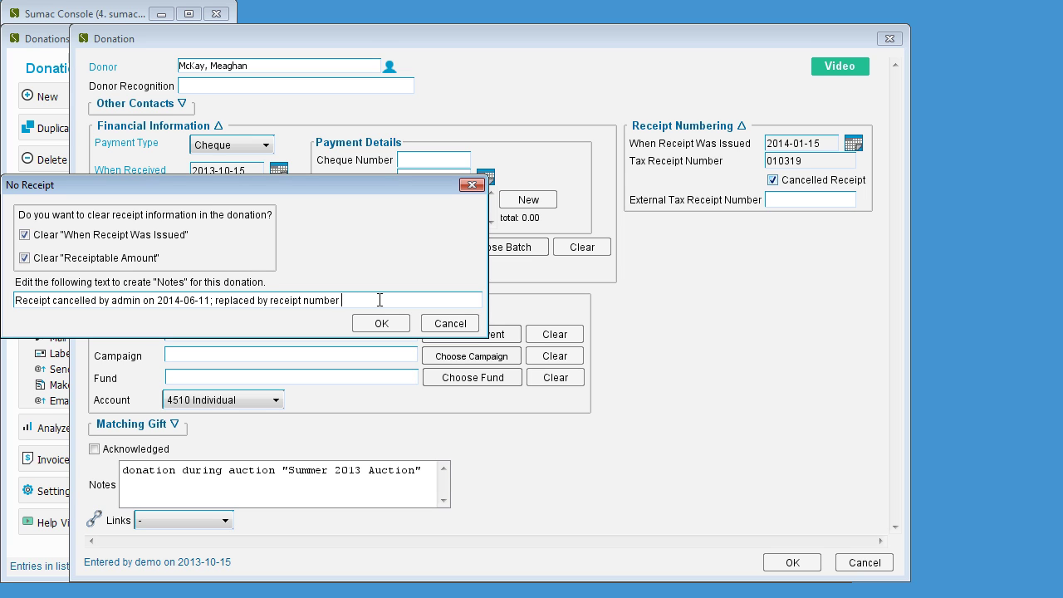
type("011013")
left_click(387, 324)
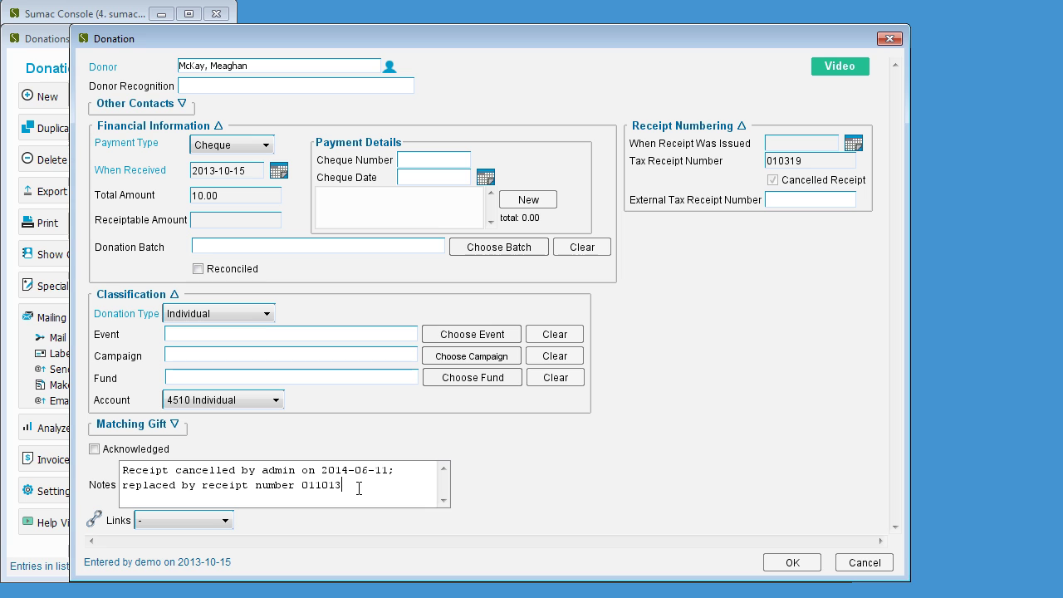
left_click(769, 568)
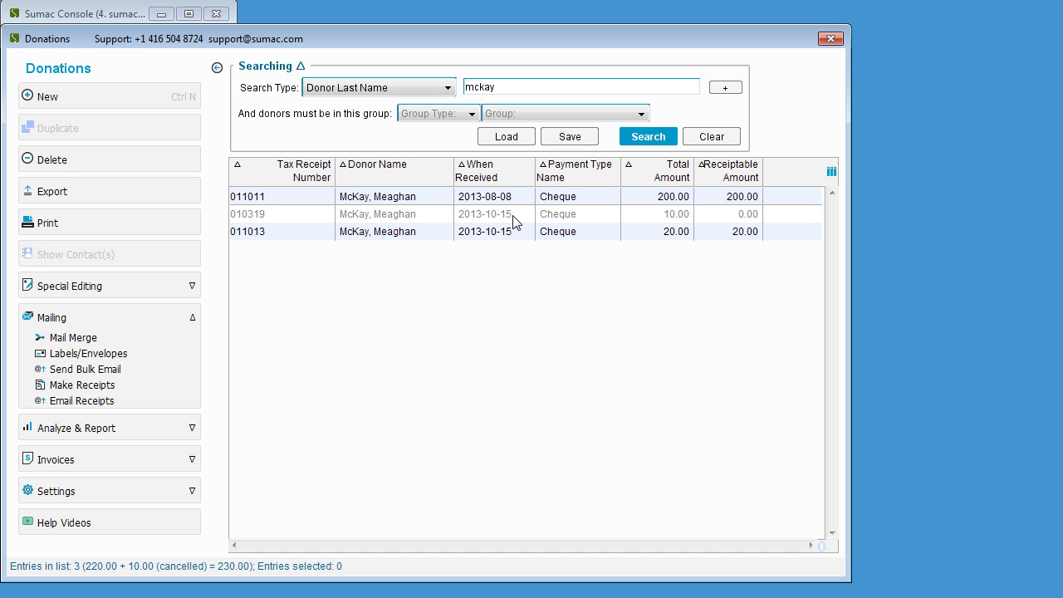